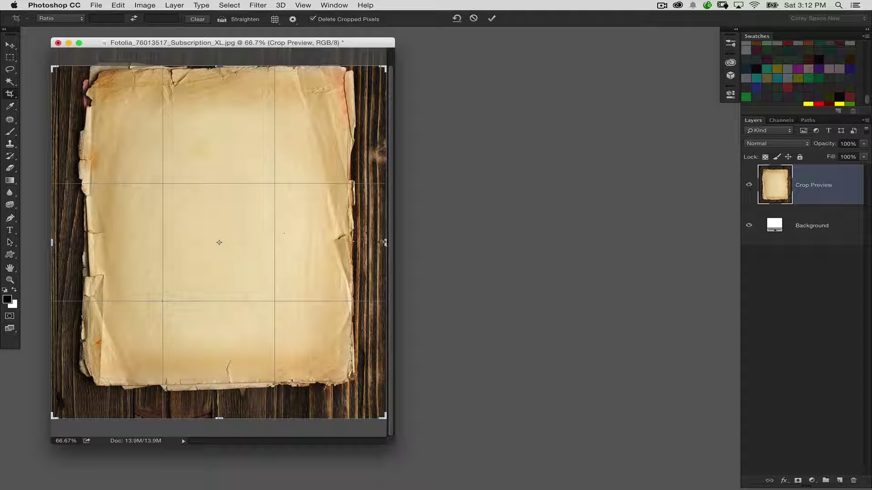
Step: Crop the old paper photo close to the sheet's torn edges, removing most of the surrounding wood
{"action": "left_click_drag", "start_coordinate": [385, 243], "coordinate": [367, 243]}
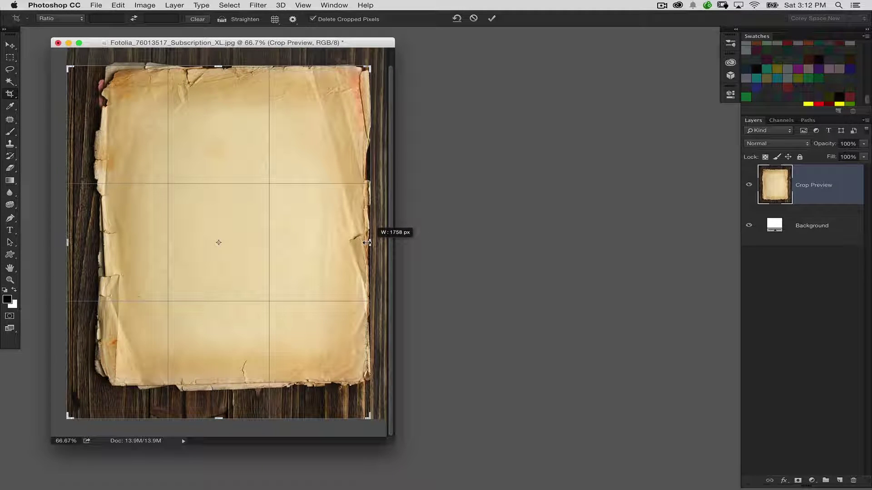
{"action": "left_click_drag", "start_coordinate": [218, 417], "coordinate": [218, 400]}
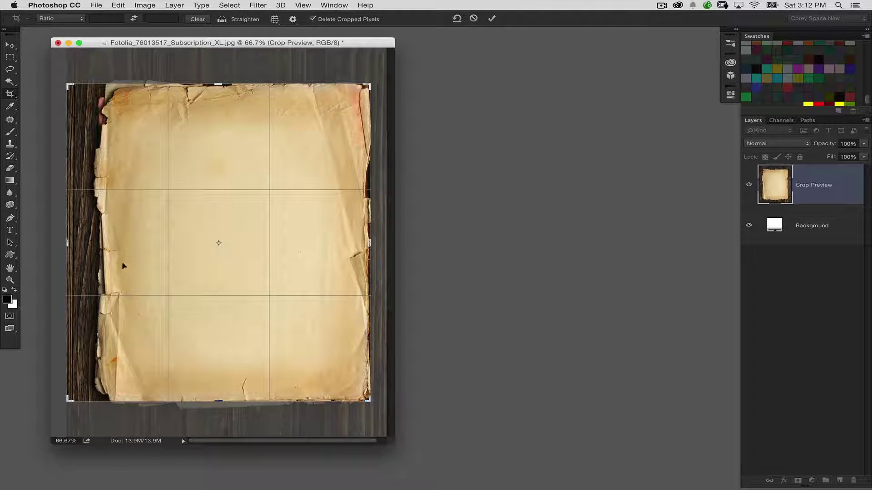
{"action": "left_click_drag", "start_coordinate": [68, 243], "coordinate": [81, 241]}
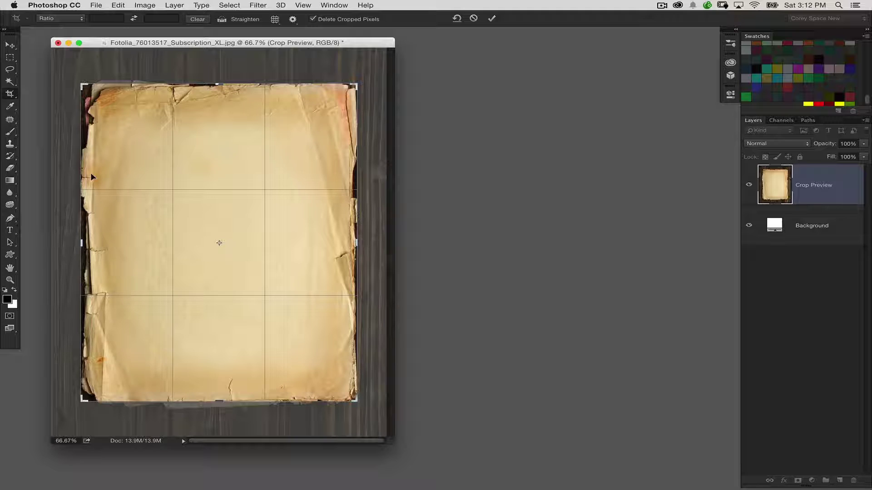
{"action": "key", "text": "Return"}
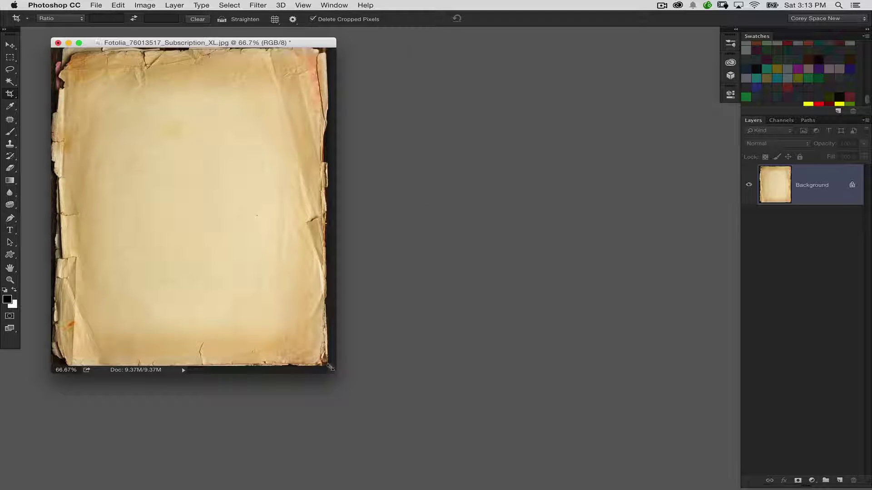
Step: Desaturate the cropped paper texture to grayscale
{"action": "left_click_drag", "start_coordinate": [335, 372], "coordinate": [405, 410]}
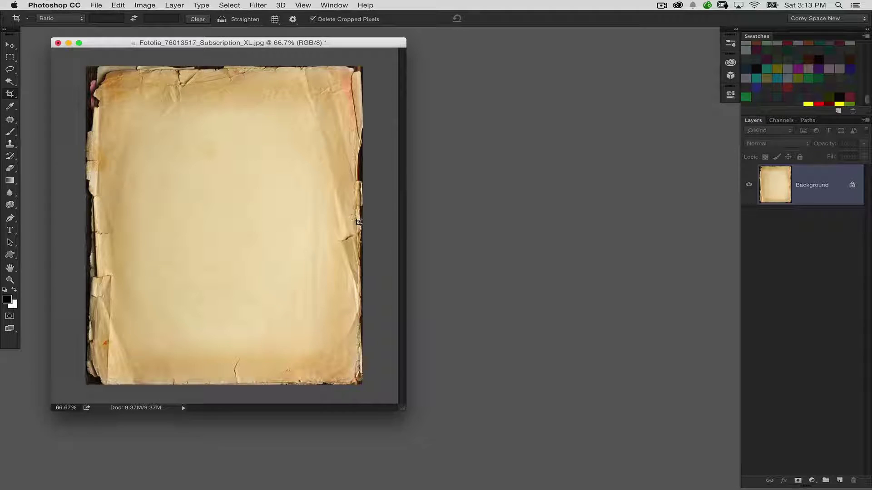
{"action": "key", "text": "super+plus"}
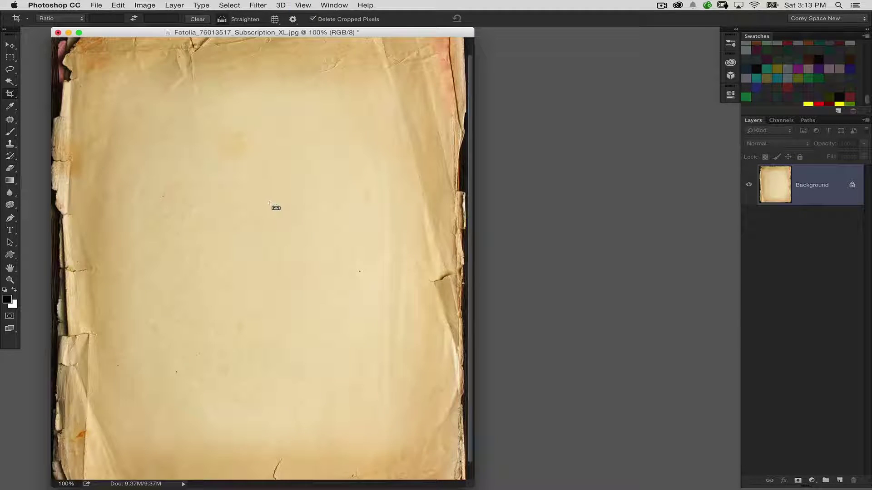
{"action": "key", "text": "super+minus"}
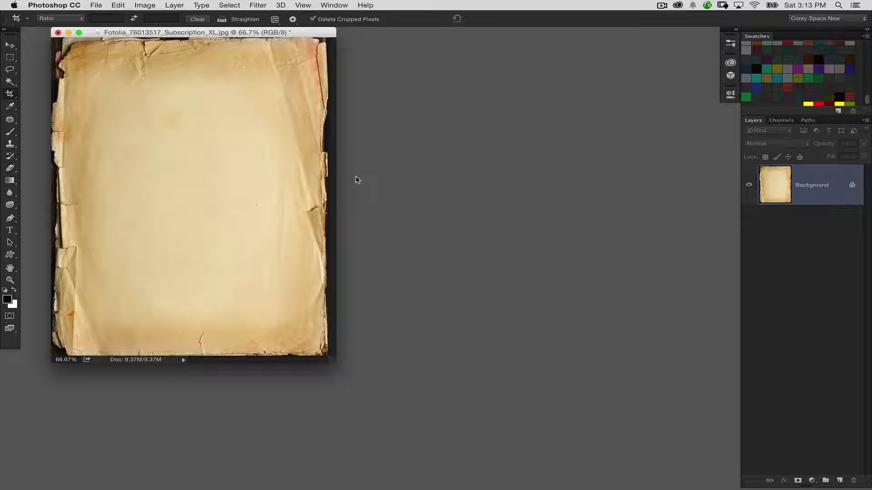
{"action": "key", "text": "shift+super+u"}
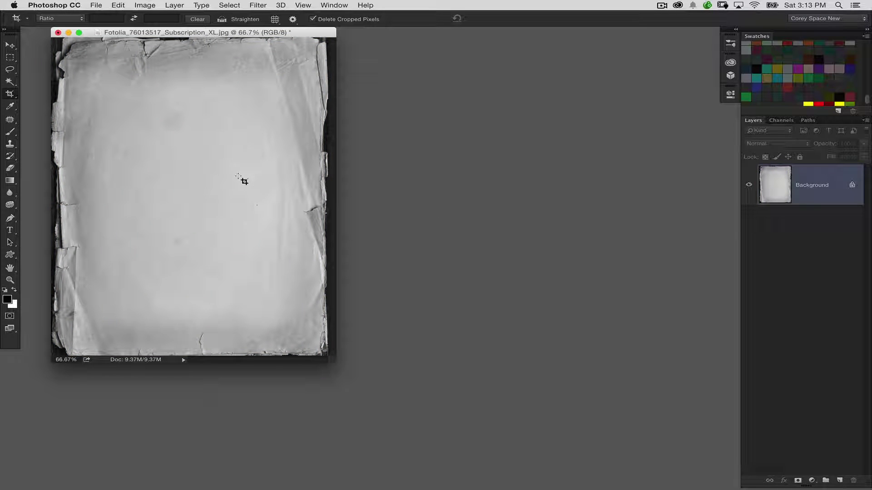
Step: Brighten the paper texture with Levels, setting the white input level to 212
{"action": "key", "text": "super+l"}
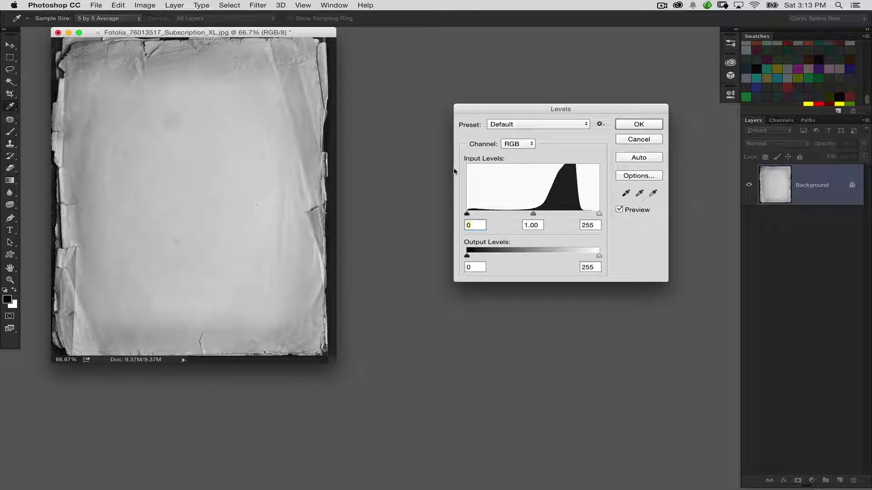
{"action": "left_click_drag", "start_coordinate": [505, 111], "coordinate": [413, 116]}
{"action": "left_click_drag", "start_coordinate": [507, 219], "coordinate": [461, 226]}
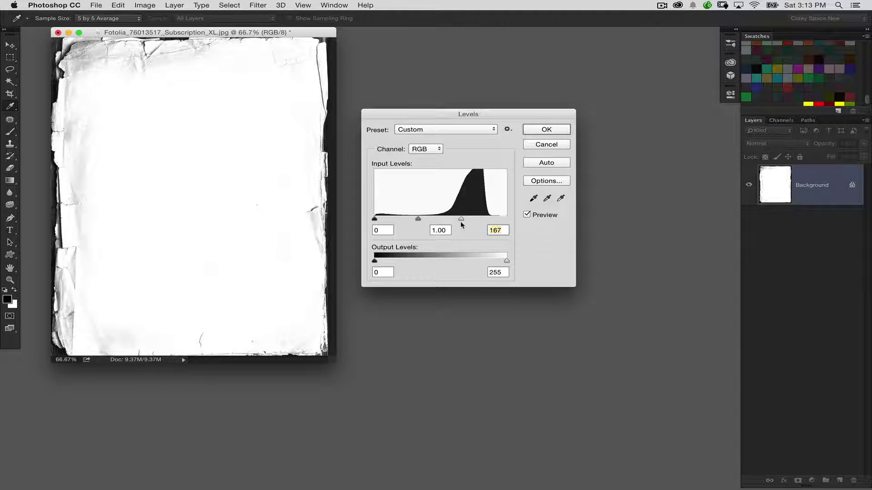
{"action": "left_click_drag", "start_coordinate": [460, 223], "coordinate": [485, 223]}
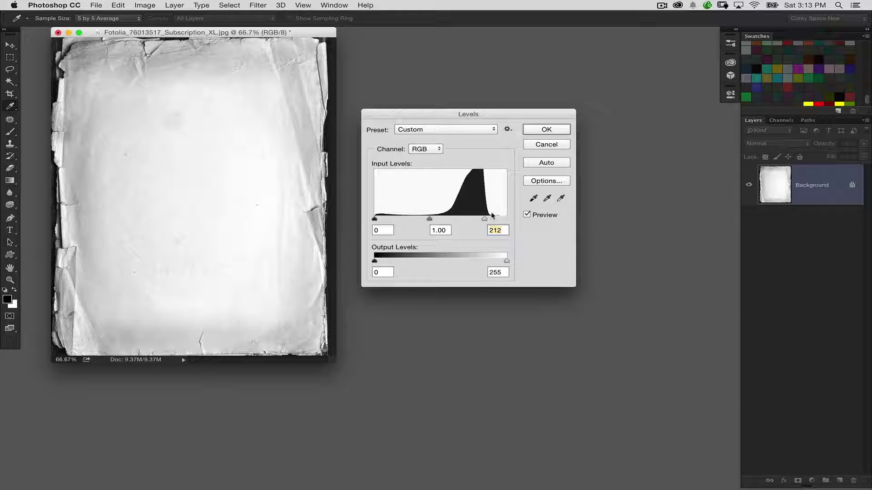
{"action": "left_click", "coordinate": [543, 131]}
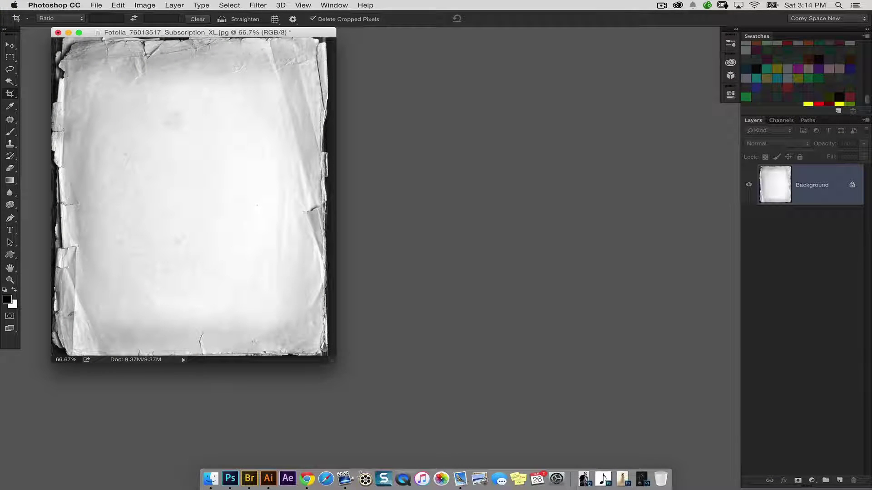
Step: Restore the minimized photo of the woman in the gown beside the paper texture and copy the texture onto it as a new layer
{"action": "left_click", "coordinate": [626, 485]}
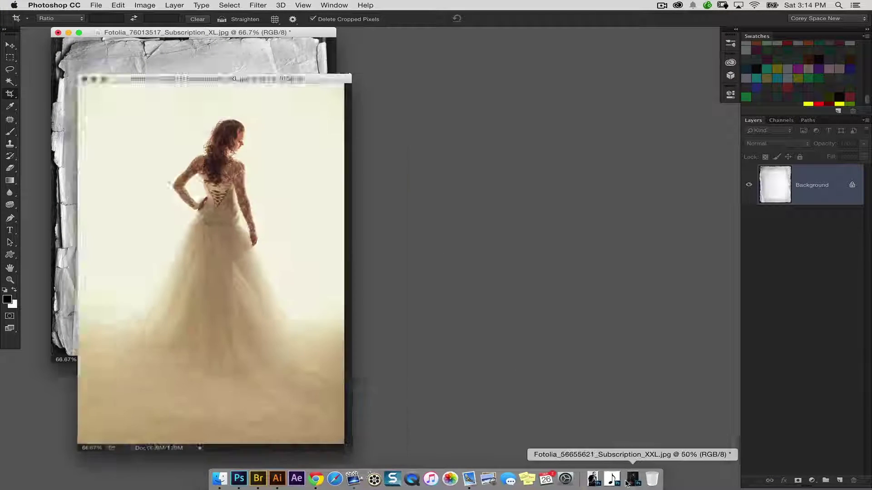
{"action": "left_click_drag", "start_coordinate": [311, 47], "coordinate": [561, 43]}
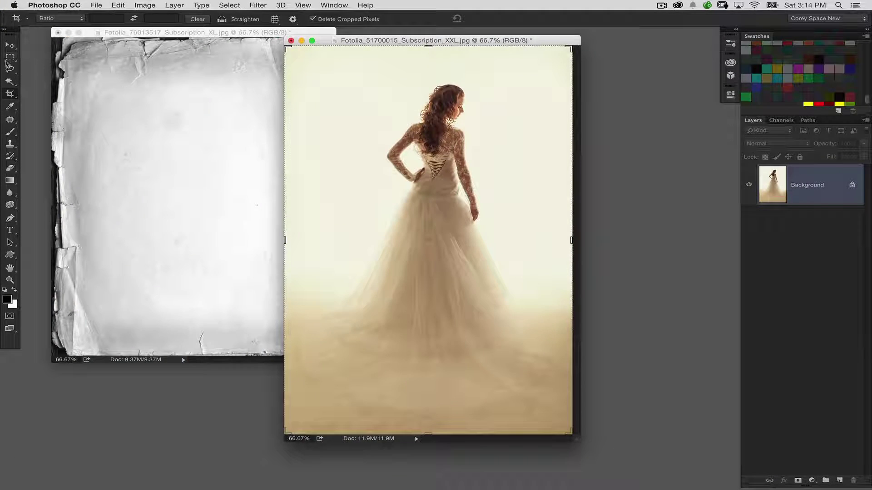
{"action": "left_click", "coordinate": [10, 46]}
{"action": "left_click_drag", "start_coordinate": [364, 41], "coordinate": [428, 38]}
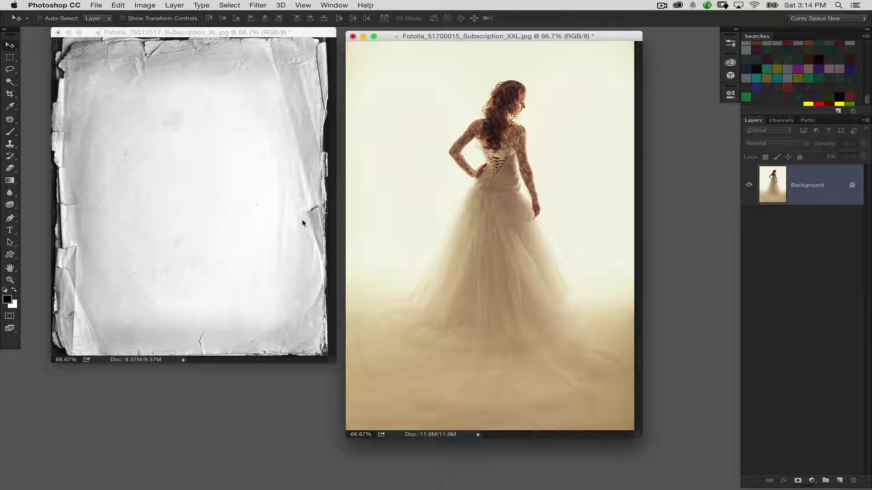
{"action": "left_click", "coordinate": [222, 134]}
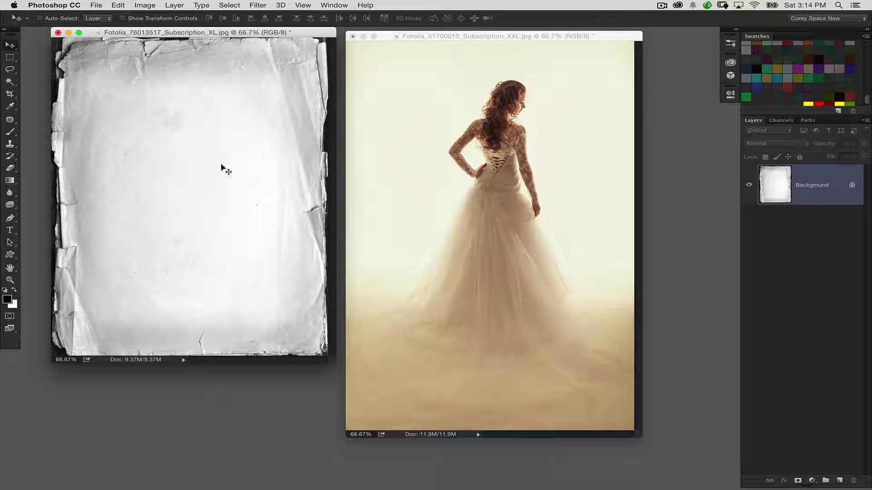
{"action": "left_click_drag", "start_coordinate": [459, 271], "coordinate": [481, 223]}
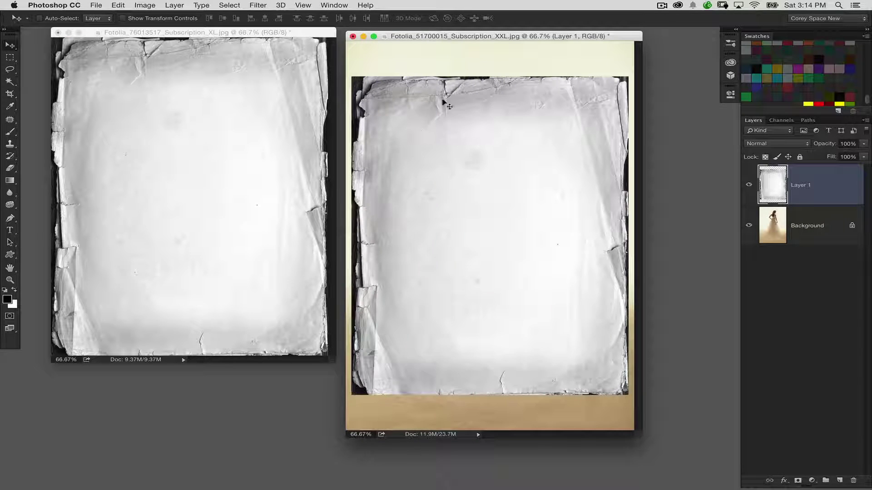
Step: Stretch the paper layer to cover the whole canvas, scaling it to 104.13% width and 122.19% height
{"action": "key", "text": "super+t"}
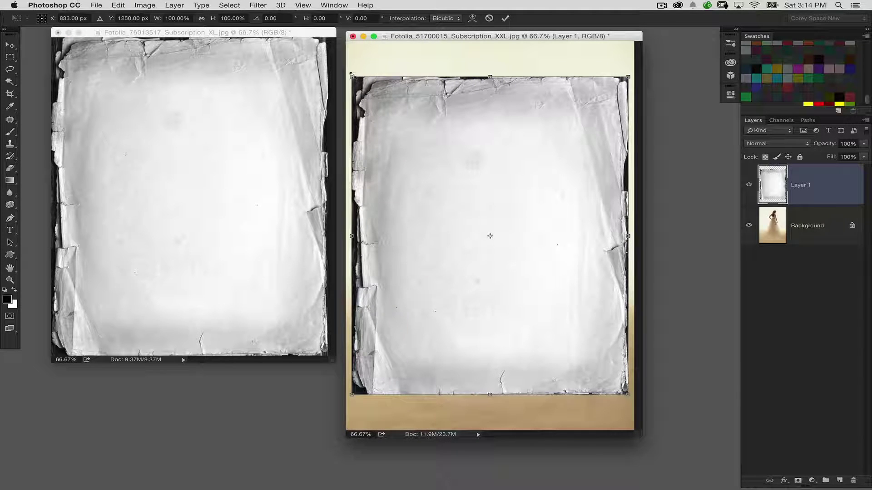
{"action": "left_click_drag", "start_coordinate": [633, 434], "coordinate": [695, 447]}
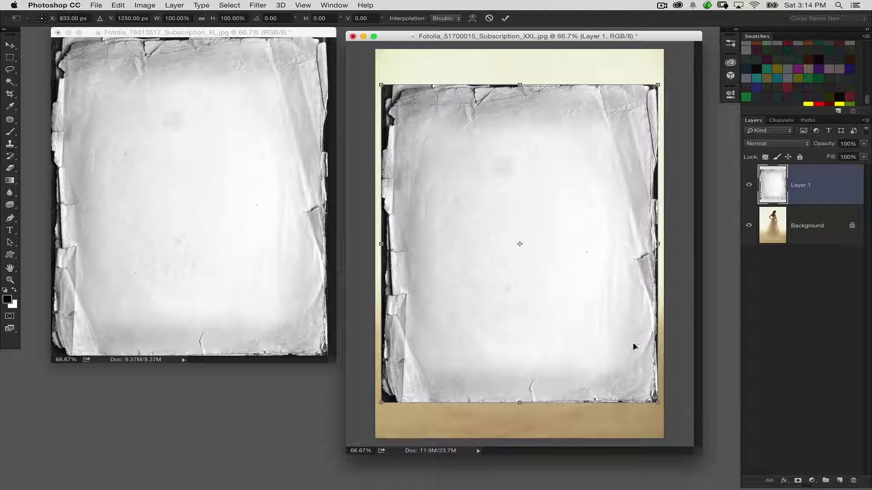
{"action": "left_click_drag", "start_coordinate": [376, 82], "coordinate": [375, 49]}
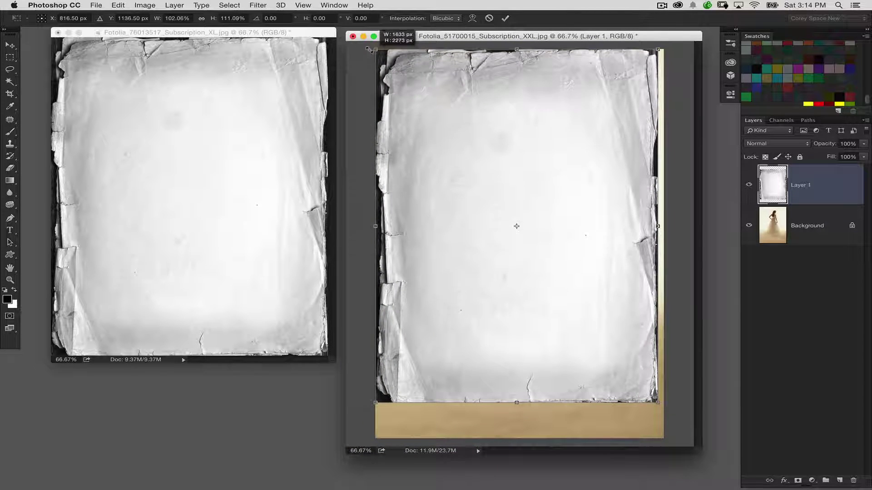
{"action": "left_click_drag", "start_coordinate": [657, 402], "coordinate": [663, 438]}
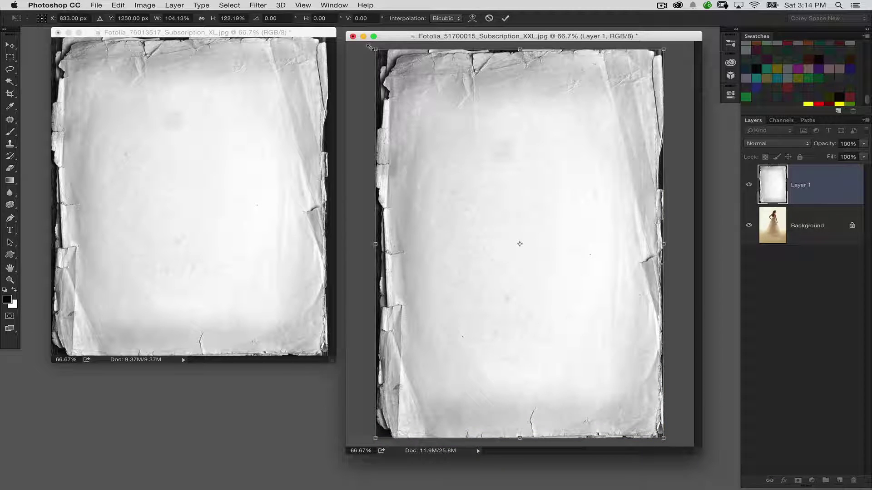
{"action": "left_click_drag", "start_coordinate": [367, 46], "coordinate": [227, 48]}
{"action": "key", "text": "Return"}
{"action": "key", "text": "super+minus"}
{"action": "key", "text": "super+equal"}
Step: Minimize the original paper document and place an enlarged floating Layers panel beside the composite image
{"action": "left_click", "coordinate": [152, 57]}
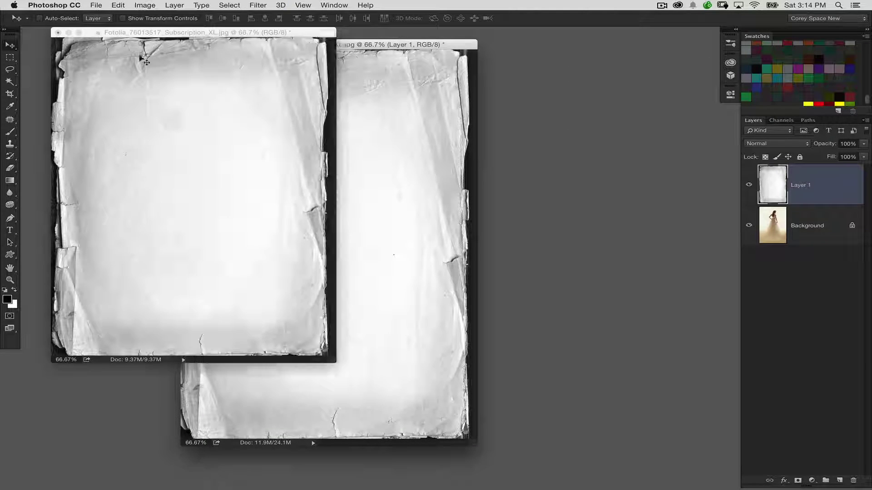
{"action": "left_click", "coordinate": [68, 33]}
{"action": "left_click_drag", "start_coordinate": [286, 45], "coordinate": [206, 38]}
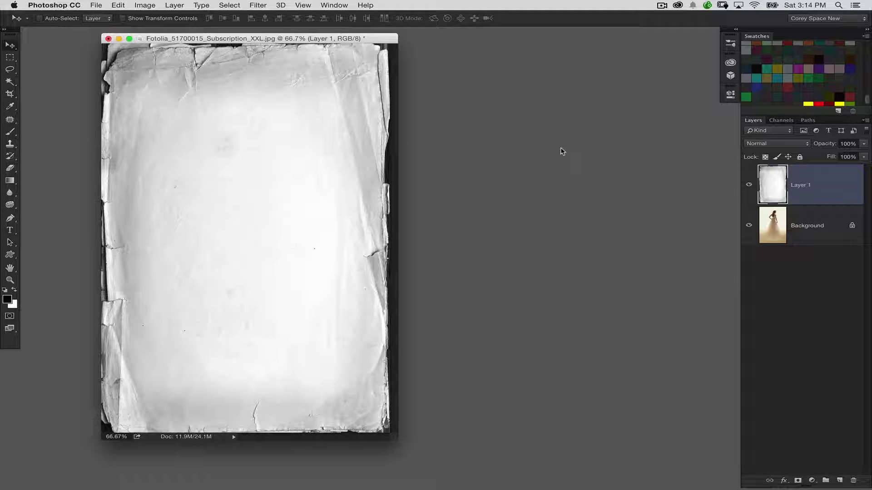
{"action": "left_click_drag", "start_coordinate": [749, 126], "coordinate": [475, 65]}
{"action": "left_click_drag", "start_coordinate": [586, 164], "coordinate": [591, 314]}
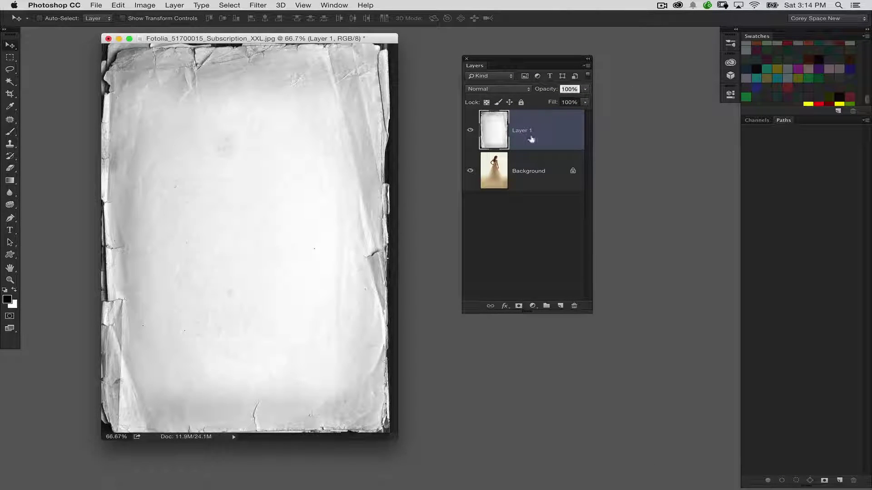
Step: Compare the Multiply, Color Burn and Linear Burn blend modes on the paper texture layer
{"action": "left_click", "coordinate": [506, 89]}
{"action": "left_click", "coordinate": [500, 117]}
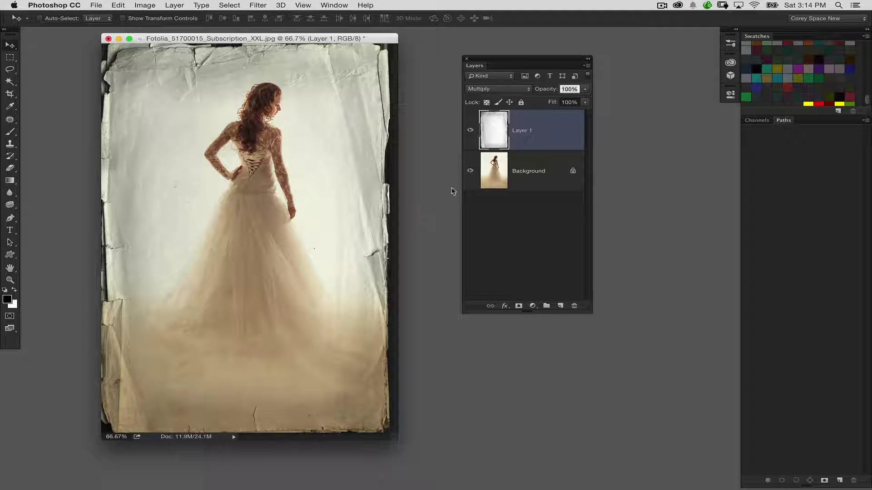
{"action": "left_click", "coordinate": [498, 89]}
{"action": "left_click", "coordinate": [503, 104]}
{"action": "left_click", "coordinate": [497, 88]}
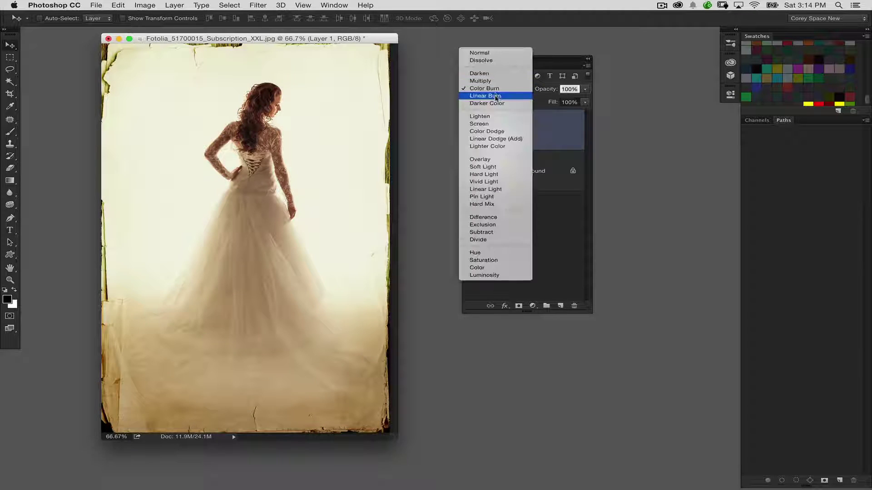
{"action": "left_click", "coordinate": [497, 96]}
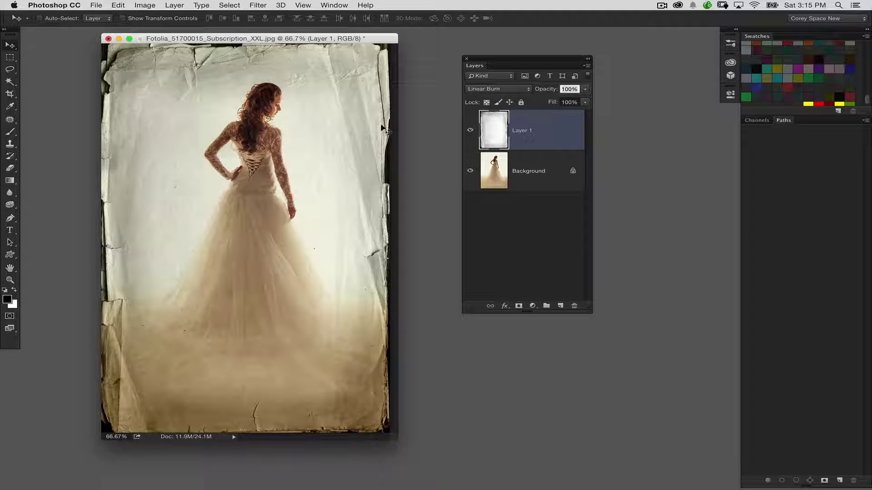
{"action": "left_click", "coordinate": [499, 89]}
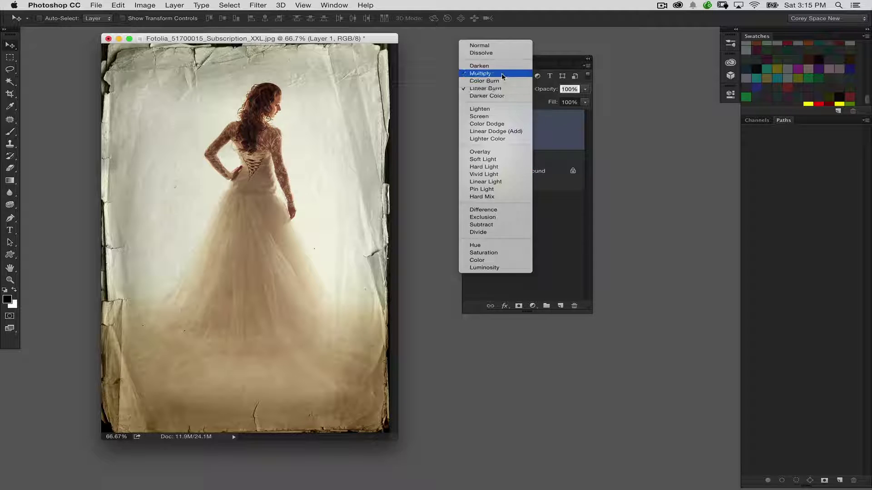
{"action": "left_click", "coordinate": [500, 72]}
Step: Set the paper texture layer's blend mode to Linear Burn and its opacity to 90%
{"action": "left_click", "coordinate": [502, 90]}
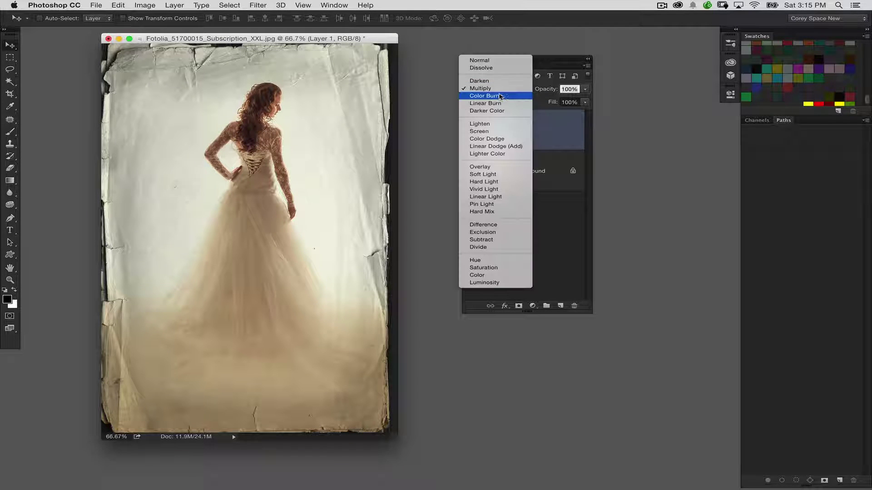
{"action": "left_click", "coordinate": [502, 104]}
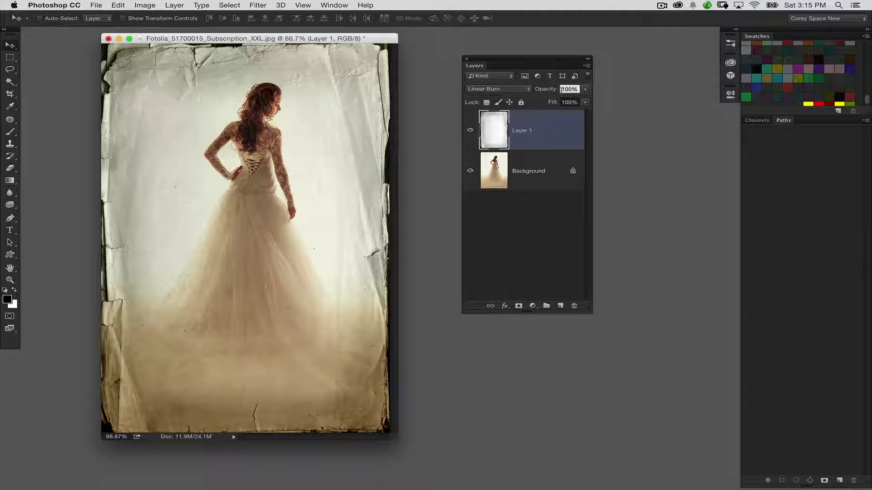
{"action": "left_click_drag", "start_coordinate": [549, 90], "coordinate": [542, 91]}
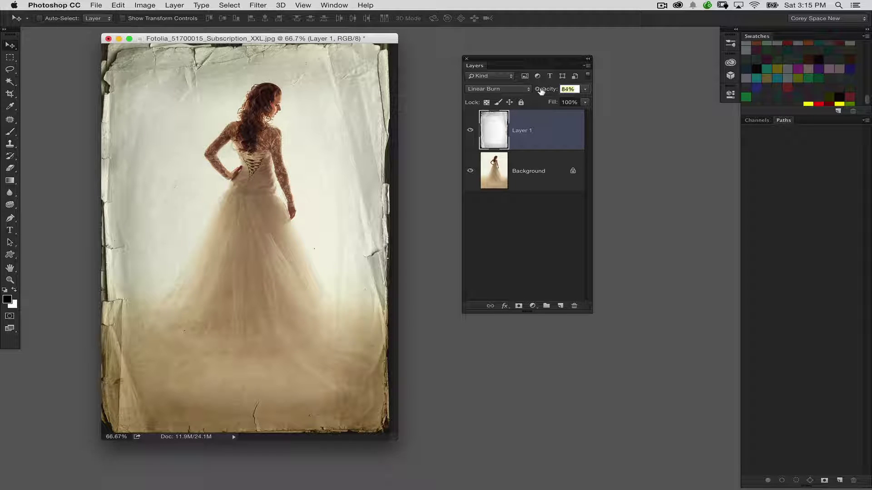
{"action": "left_click", "coordinate": [563, 89]}
{"action": "type", "text": "100"}
{"action": "key", "text": "Return"}
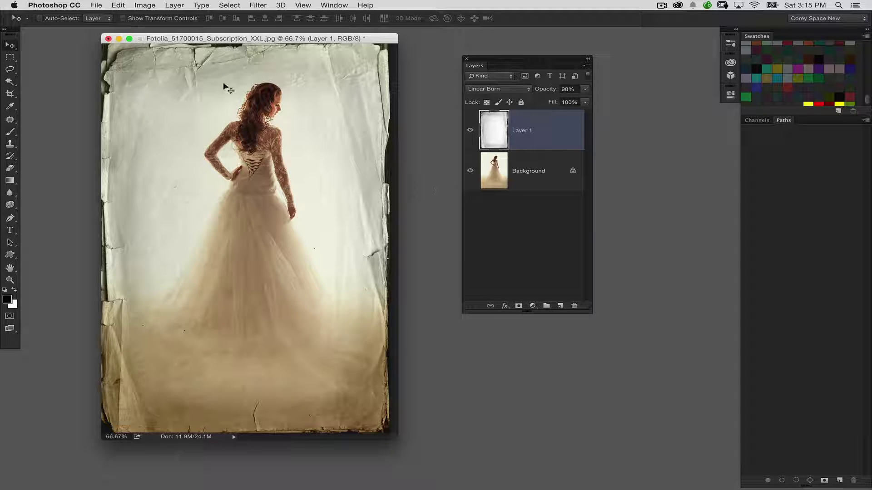
Step: Colorize the paper texture layer with Hue/Saturation, using hue 41 and saturation 18
{"action": "key", "text": "super+u"}
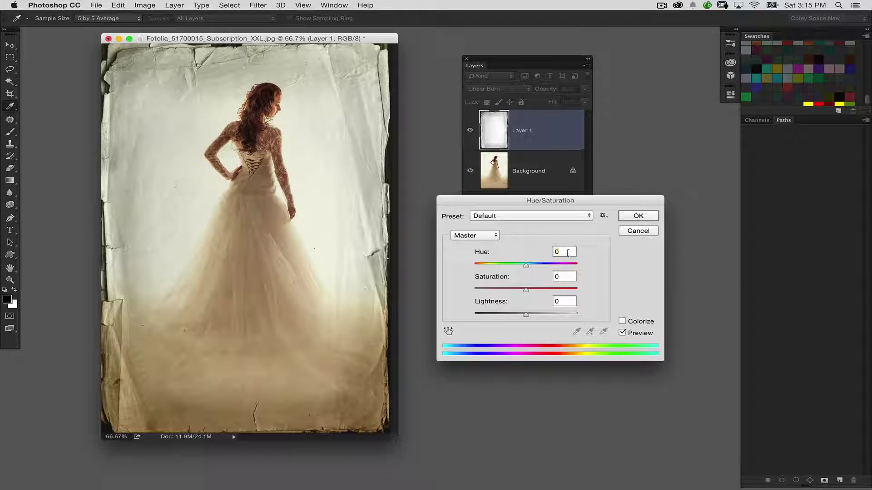
{"action": "left_click", "coordinate": [642, 323]}
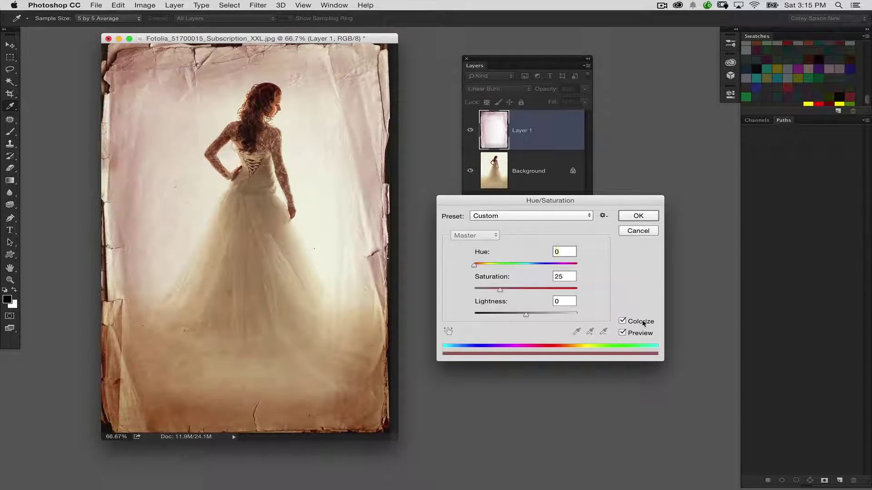
{"action": "left_click_drag", "start_coordinate": [490, 265], "coordinate": [486, 265]}
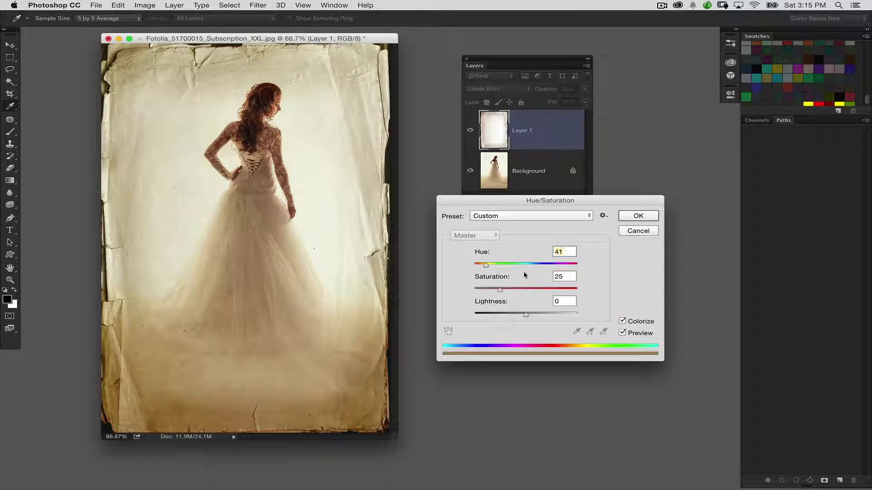
{"action": "left_click_drag", "start_coordinate": [500, 293], "coordinate": [495, 293]}
{"action": "left_click", "coordinate": [623, 333]}
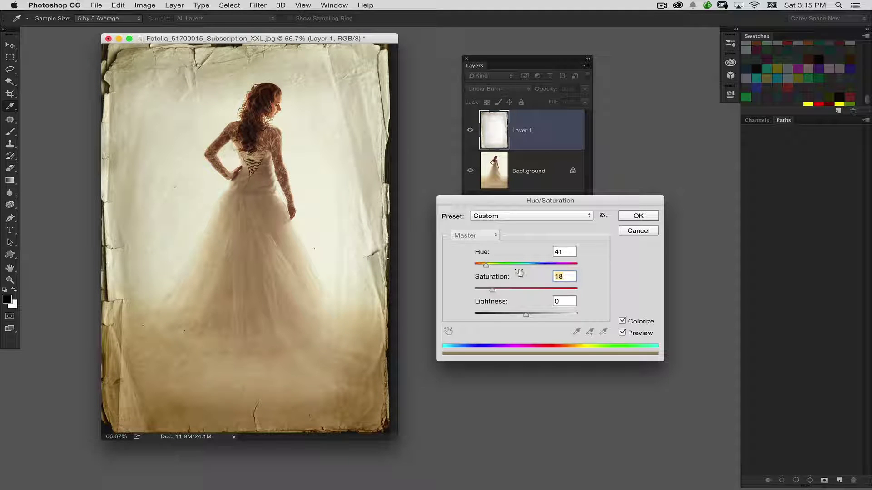
{"action": "left_click", "coordinate": [626, 217]}
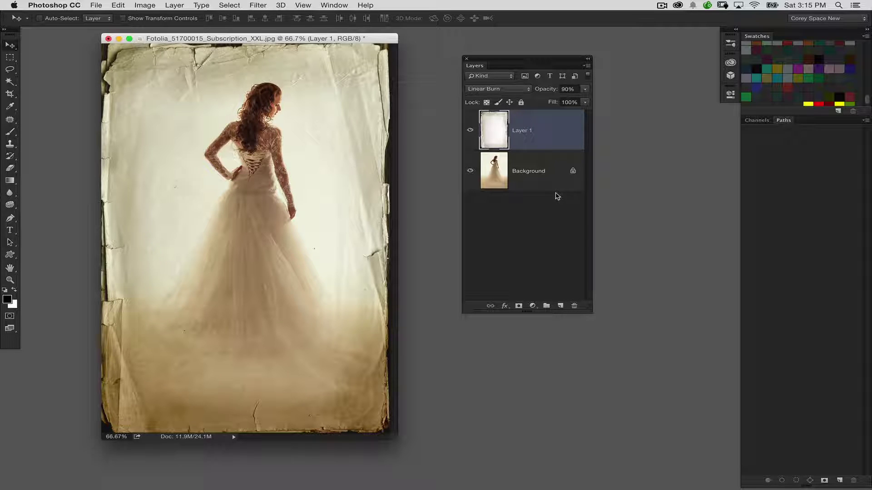
Step: Minimize the woman composite, restore the paper and suited man documents, and arrange them side by side clear of the Layers panel
{"action": "left_click", "coordinate": [119, 40]}
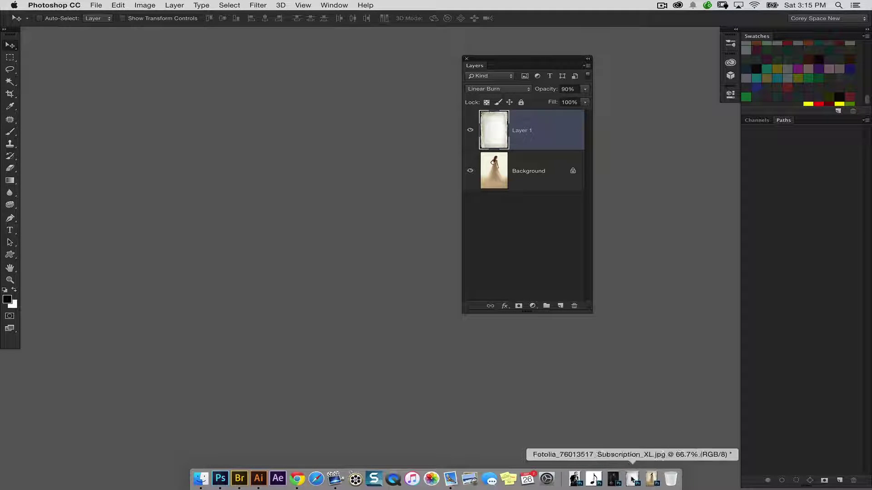
{"action": "left_click", "coordinate": [632, 480]}
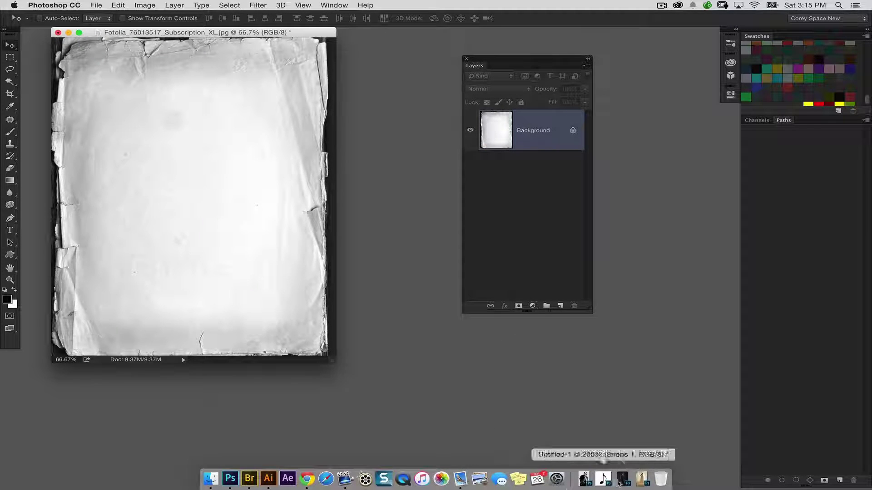
{"action": "left_click", "coordinate": [622, 480]}
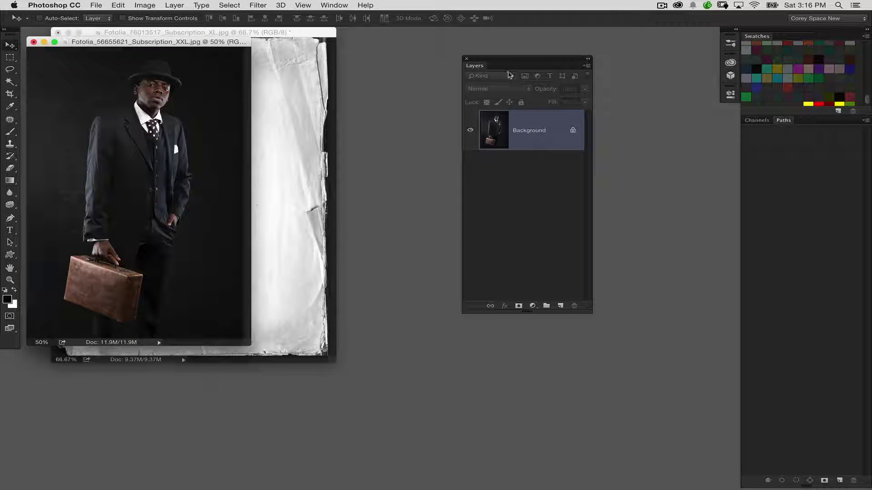
{"action": "left_click_drag", "start_coordinate": [504, 64], "coordinate": [590, 120]}
{"action": "left_click_drag", "start_coordinate": [317, 55], "coordinate": [600, 44]}
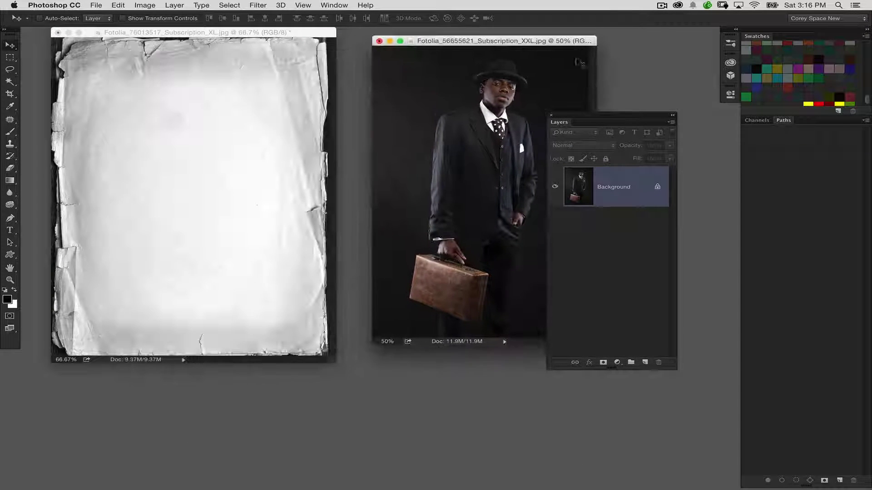
{"action": "left_click_drag", "start_coordinate": [590, 115], "coordinate": [681, 240]}
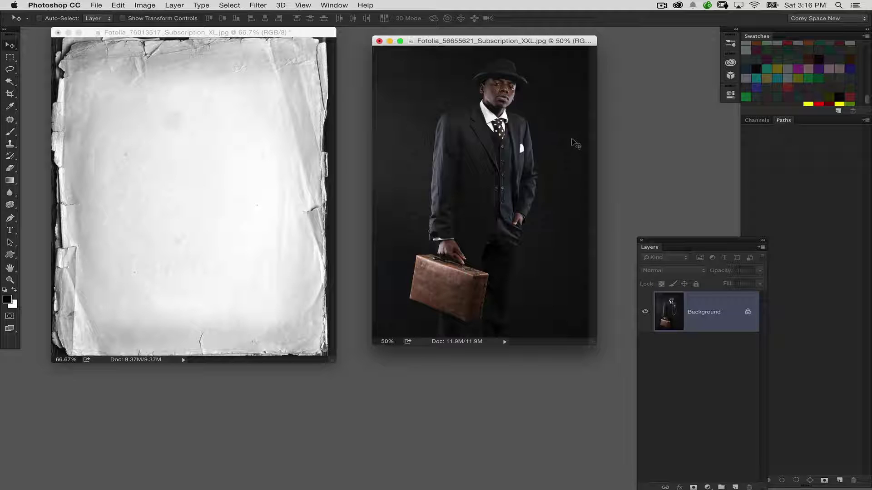
Step: Copy the paper texture into the suited man photo as a new layer and minimize the original paper document
{"action": "left_click", "coordinate": [238, 179]}
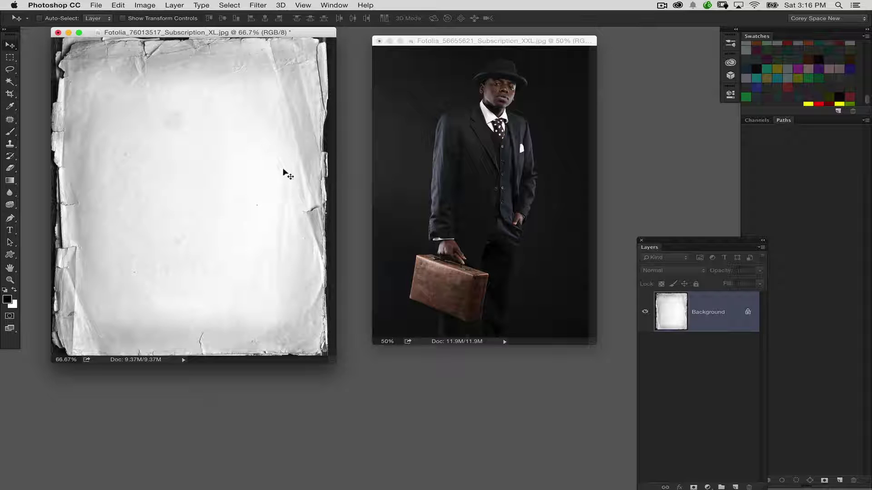
{"action": "left_click_drag", "start_coordinate": [287, 182], "coordinate": [483, 116]}
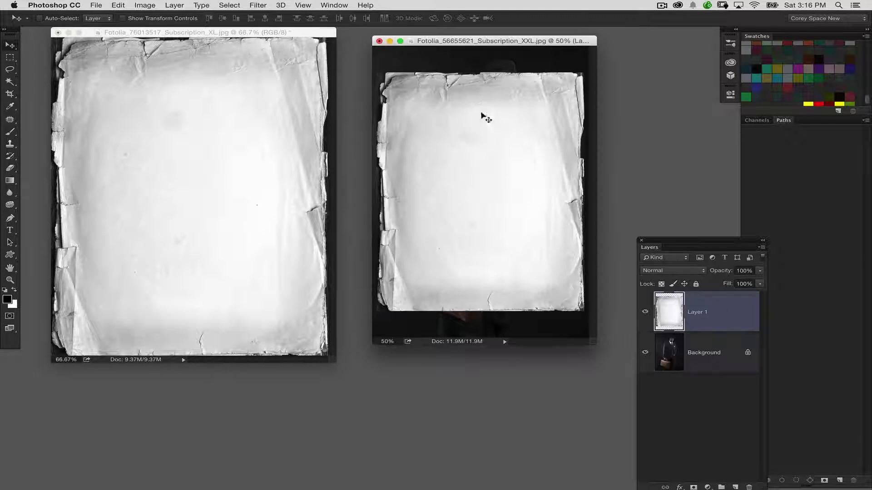
{"action": "left_click_drag", "start_coordinate": [463, 41], "coordinate": [295, 81]}
{"action": "left_click", "coordinate": [194, 74]}
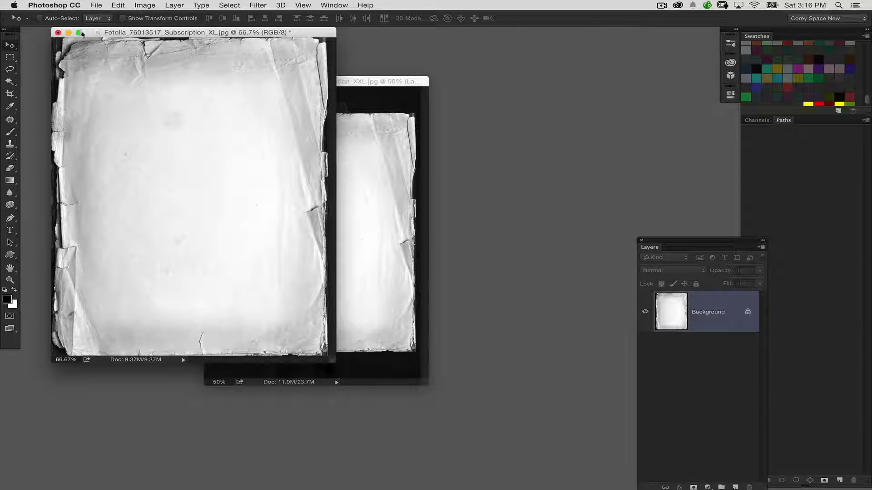
{"action": "left_click", "coordinate": [58, 32]}
Step: Stretch the paper layer over the whole suited man canvas, scaling it to 104.25% width and 122.19% height
{"action": "key", "text": "super+plus"}
{"action": "key", "text": "super+t"}
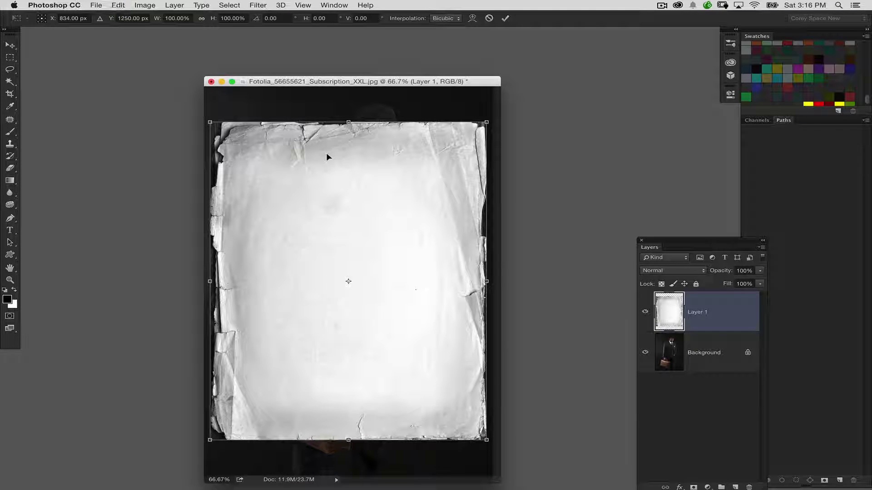
{"action": "left_click_drag", "start_coordinate": [290, 159], "coordinate": [286, 127]}
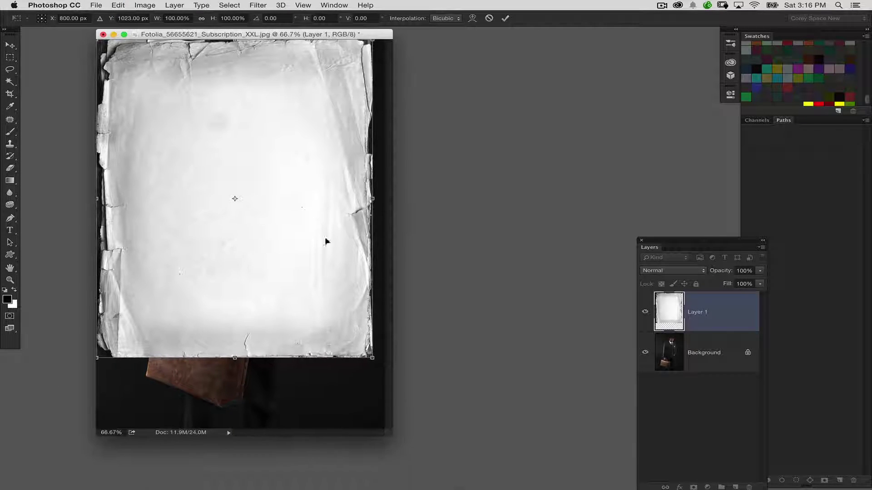
{"action": "left_click_drag", "start_coordinate": [372, 358], "coordinate": [385, 428]}
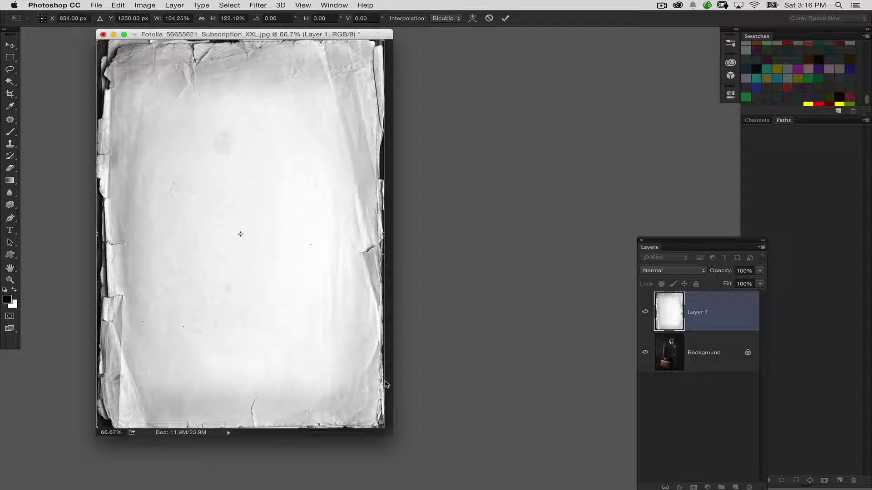
{"action": "key", "text": "Return"}
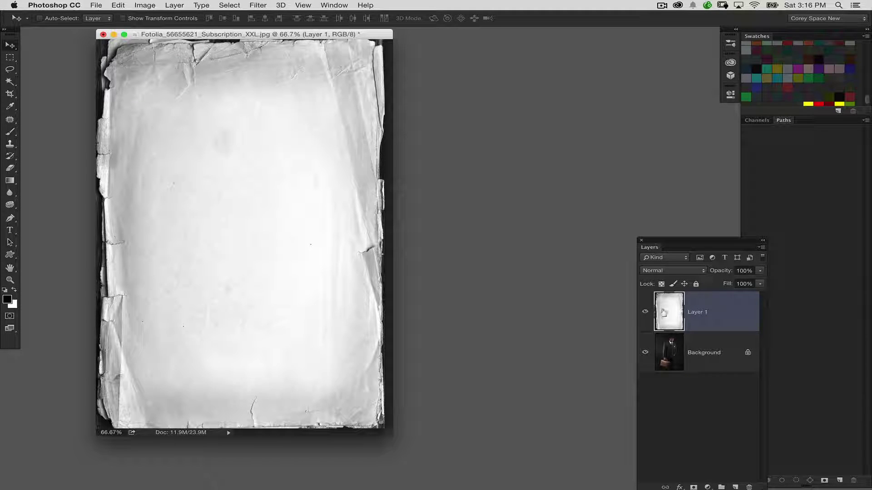
Step: Try Multiply on the paper layer, bring the Layers panel closer to the image, and set the blend mode to Screen
{"action": "left_click", "coordinate": [675, 271]}
{"action": "left_click", "coordinate": [669, 300]}
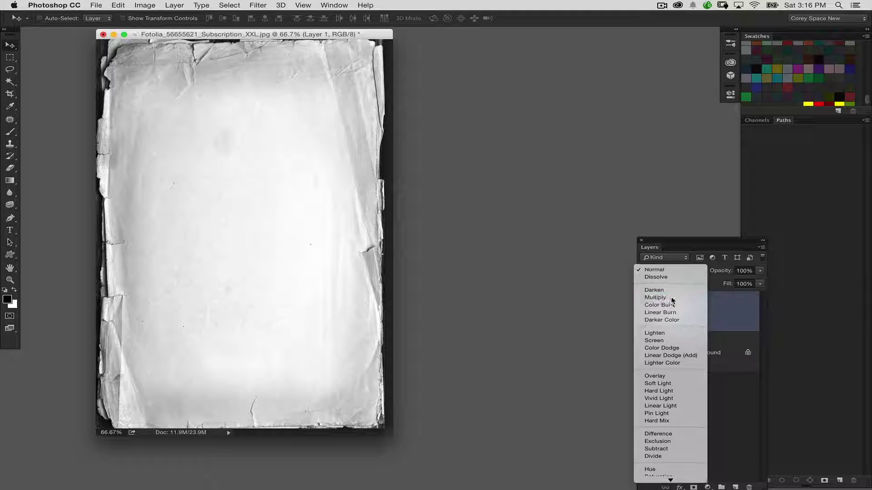
{"action": "left_click_drag", "start_coordinate": [660, 240], "coordinate": [529, 82]}
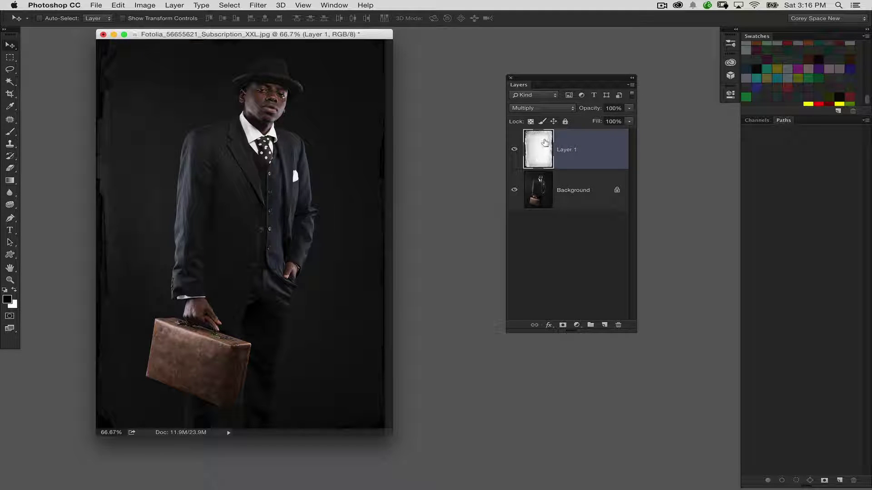
{"action": "left_click", "coordinate": [551, 108]}
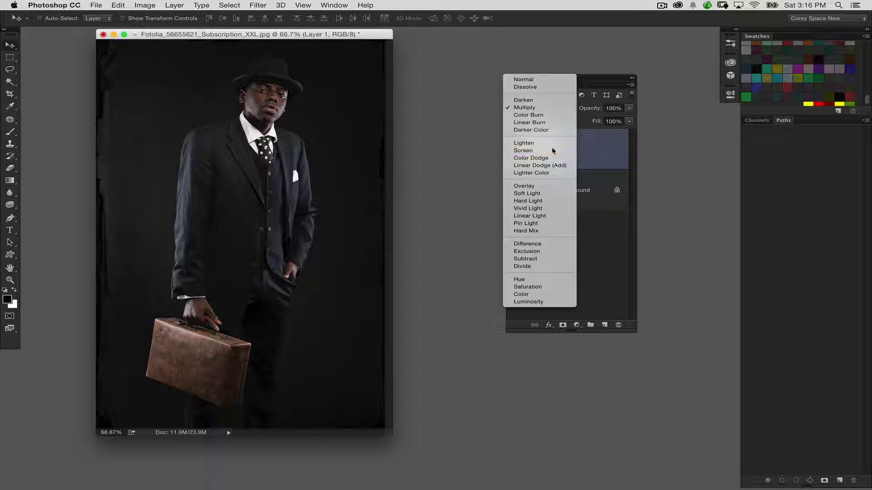
{"action": "left_click", "coordinate": [523, 150]}
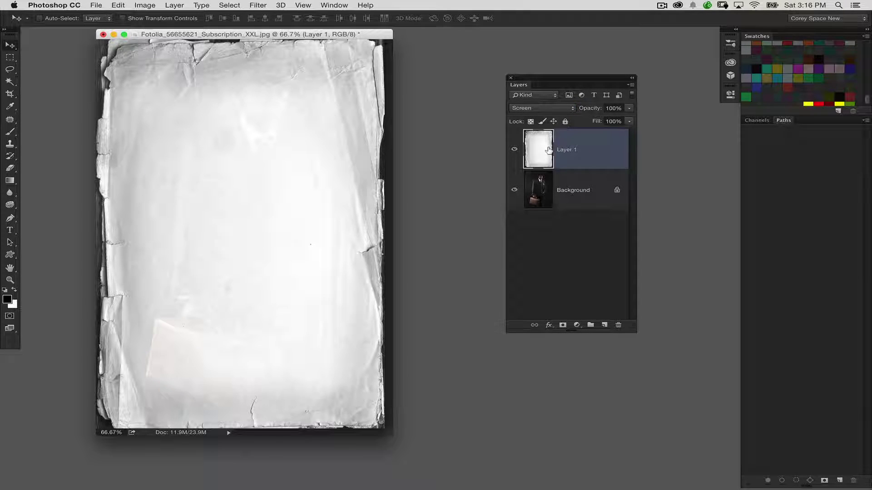
Step: Try inverting the paper layer, undo the inversion, and review the available blend modes without changing Screen
{"action": "key", "text": "super+i"}
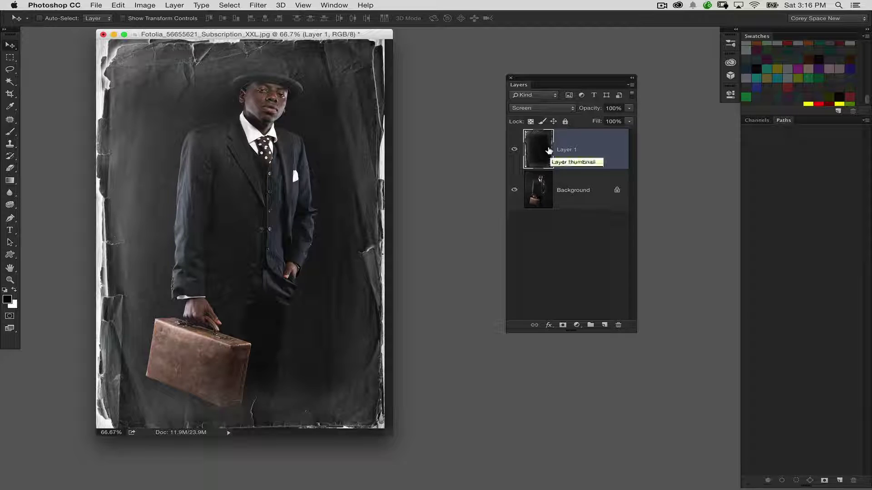
{"action": "key", "text": "super+z"}
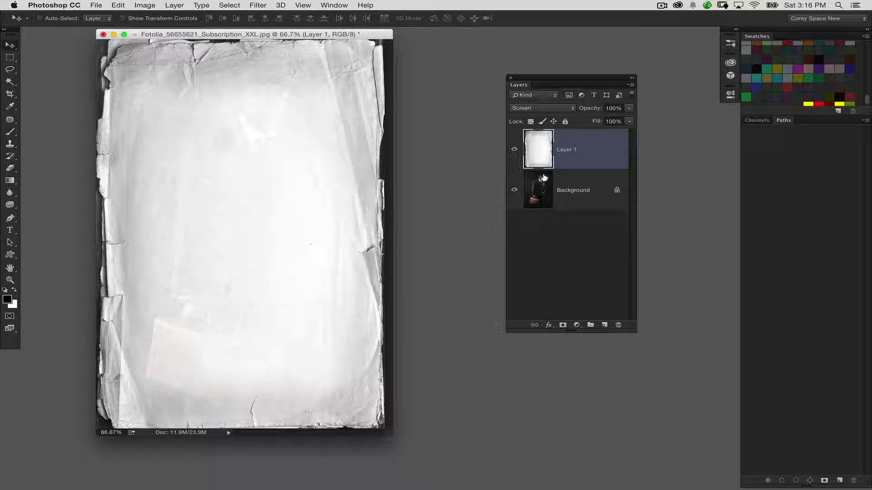
{"action": "left_click", "coordinate": [545, 109]}
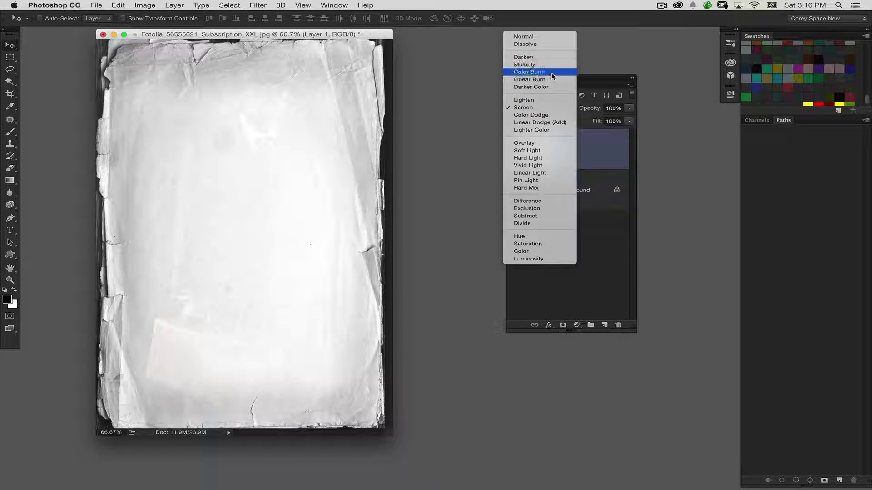
{"action": "left_click", "coordinate": [606, 221]}
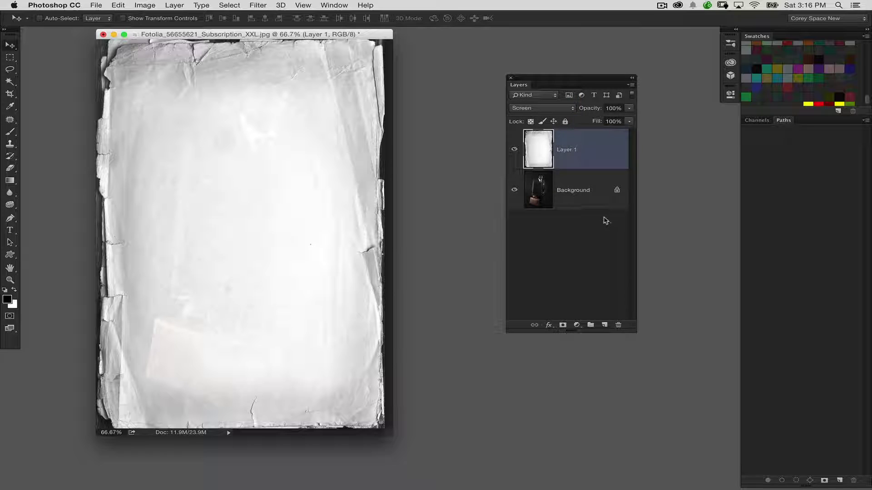
{"action": "left_click", "coordinate": [550, 109]}
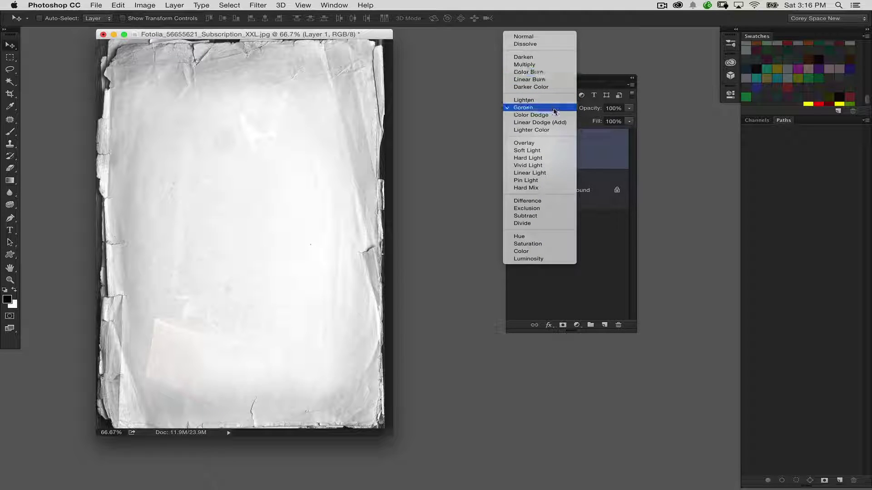
{"action": "left_click", "coordinate": [592, 156]}
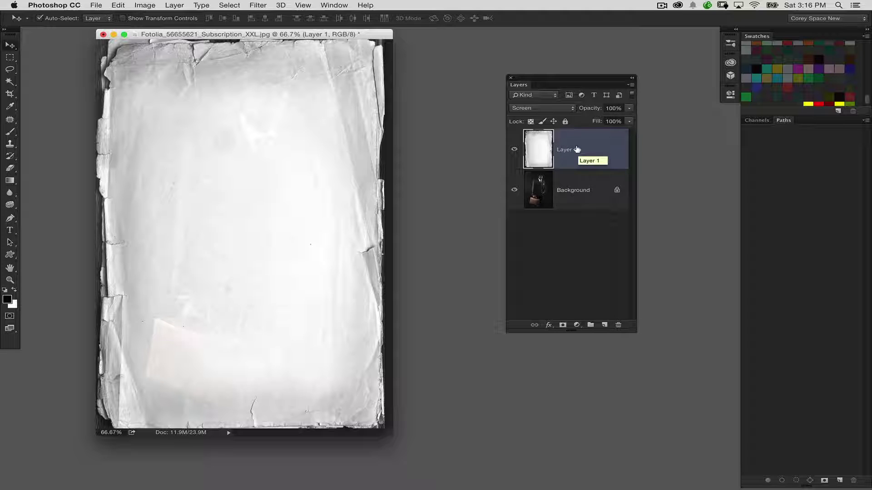
Step: Invert the paper layer and colorize it with Hue/Saturation, using hue 45 and saturation 13
{"action": "key", "text": "super+i"}
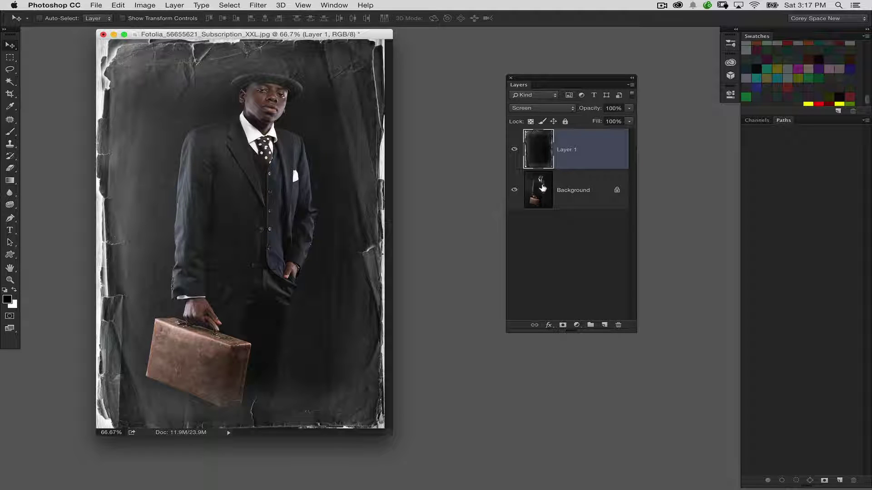
{"action": "key", "text": "ctrl+u"}
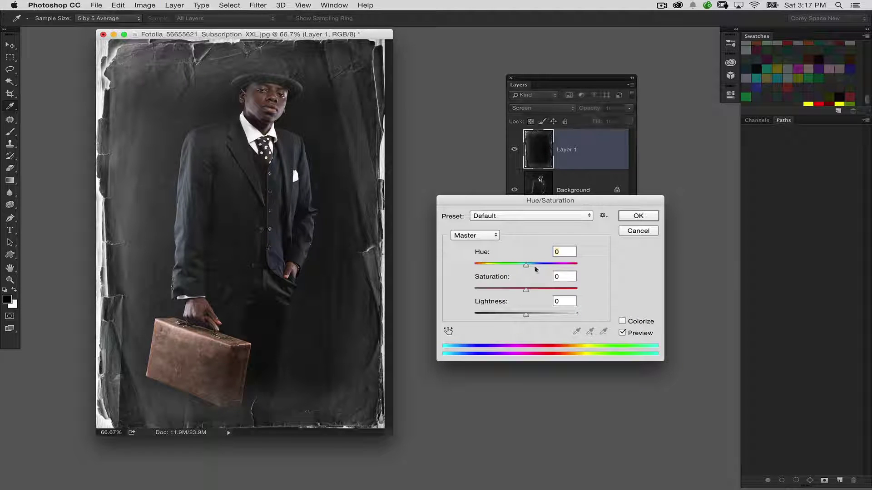
{"action": "left_click", "coordinate": [623, 321]}
{"action": "left_click_drag", "start_coordinate": [485, 261], "coordinate": [488, 293]}
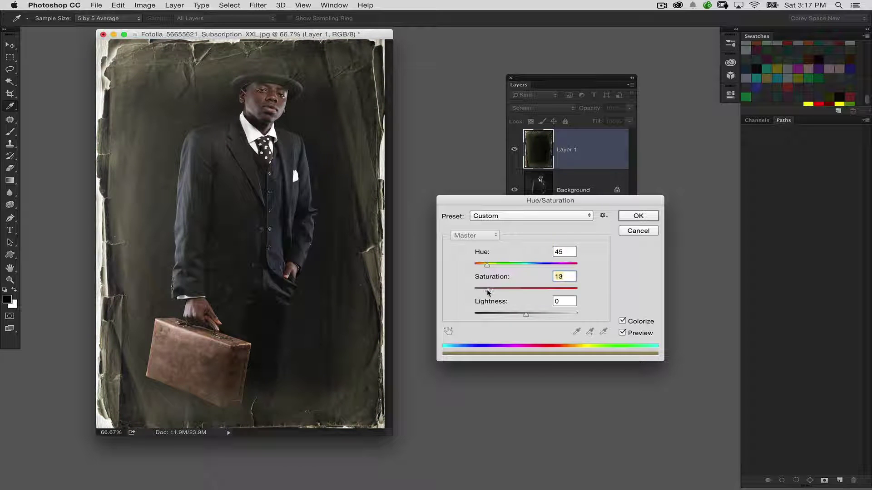
{"action": "left_click", "coordinate": [637, 216]}
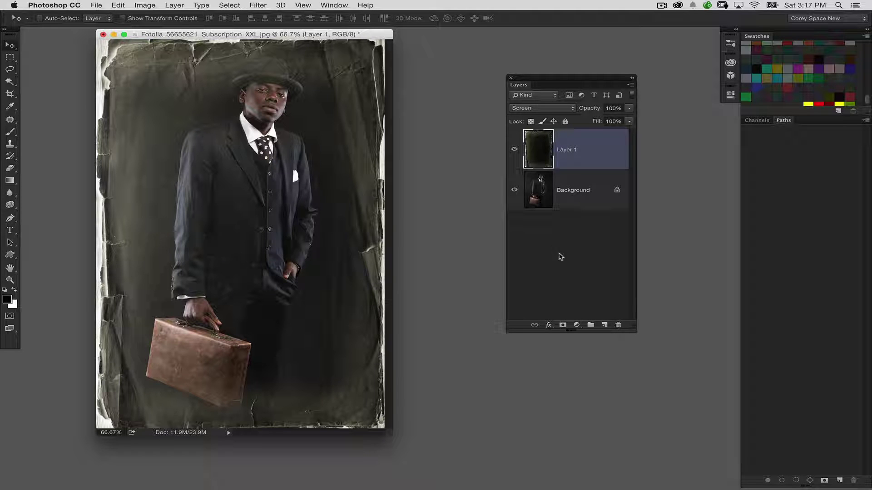
Step: Restore the woman composite and arrange it side by side with the suited man composite, with the Layers panel moved away
{"action": "mouse_move", "coordinate": [541, 489]}
{"action": "left_click", "coordinate": [622, 480]}
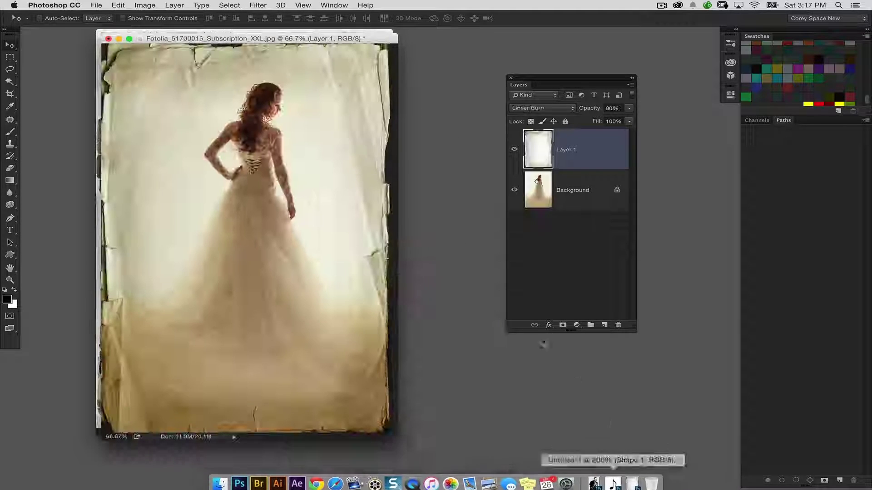
{"action": "left_click_drag", "start_coordinate": [316, 31], "coordinate": [627, 31]}
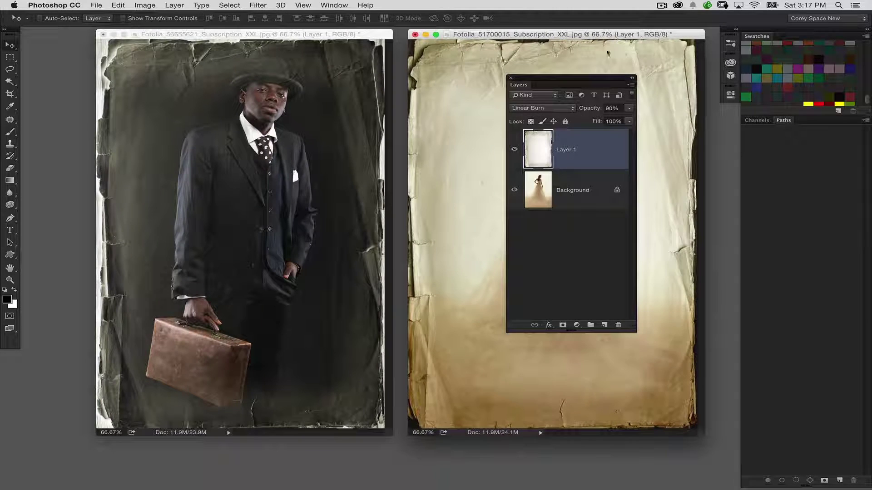
{"action": "left_click_drag", "start_coordinate": [573, 81], "coordinate": [563, 417]}
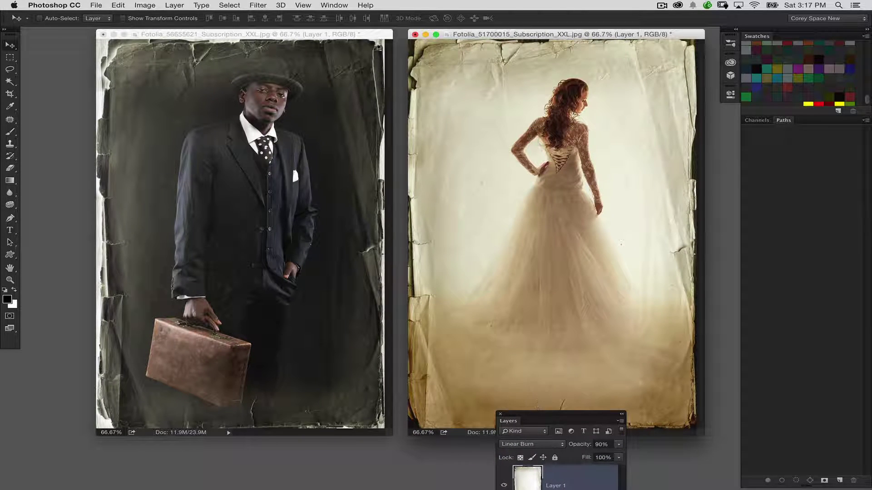
{"action": "left_click_drag", "start_coordinate": [364, 37], "coordinate": [324, 46]}
{"action": "left_click_drag", "start_coordinate": [467, 30], "coordinate": [446, 41]}
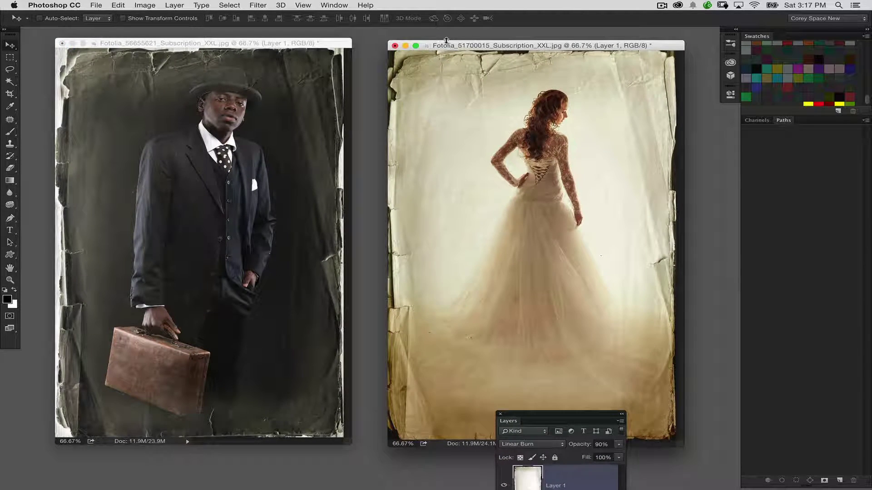